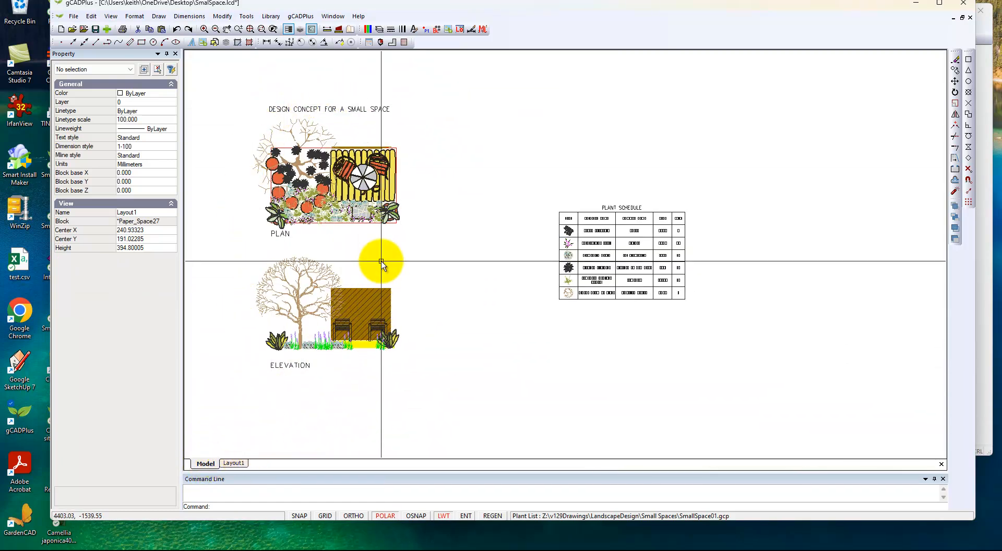
# - Examine the plant schedule block beside the plan and elevation in model space
pyautogui.click(686, 265)
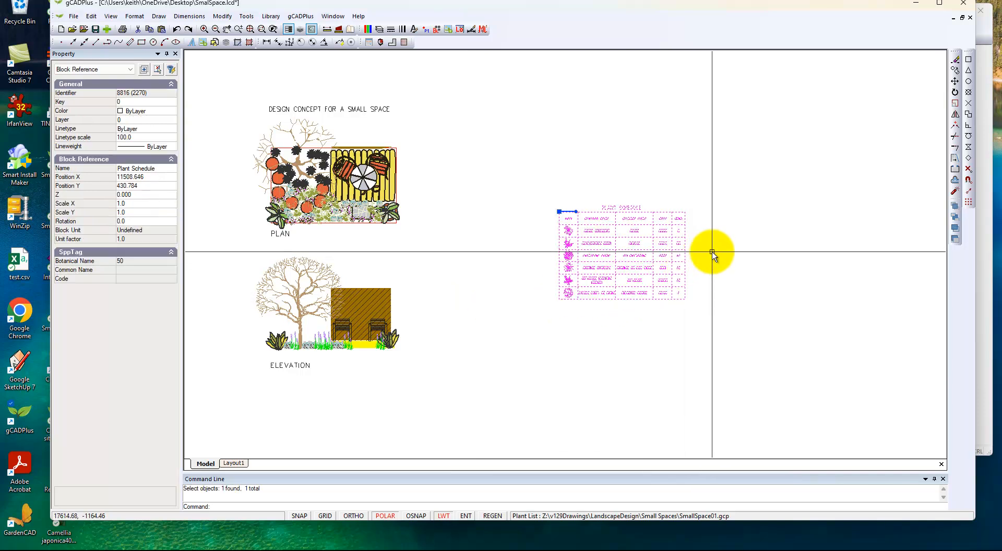
pyautogui.press('Escape')
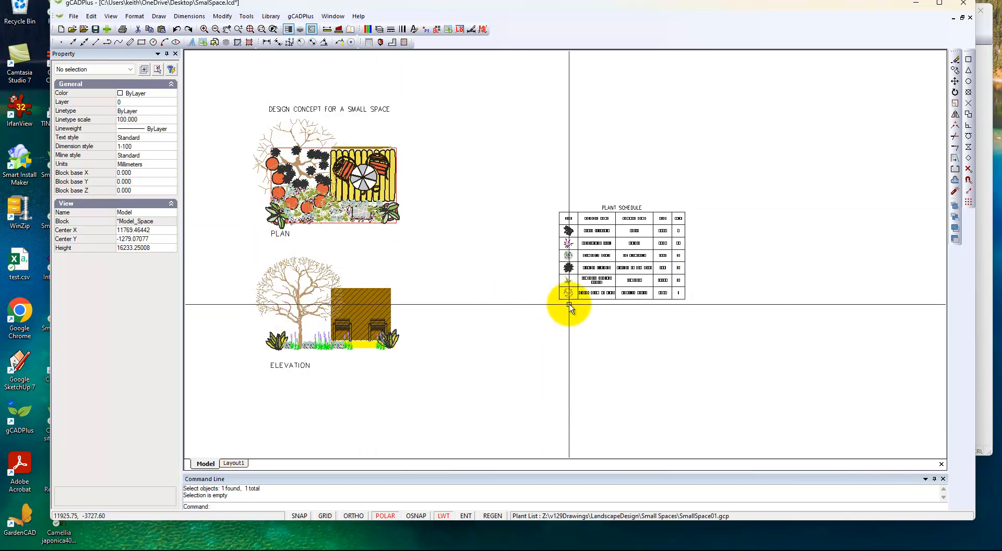
pyautogui.scroll(1, 603, 254)
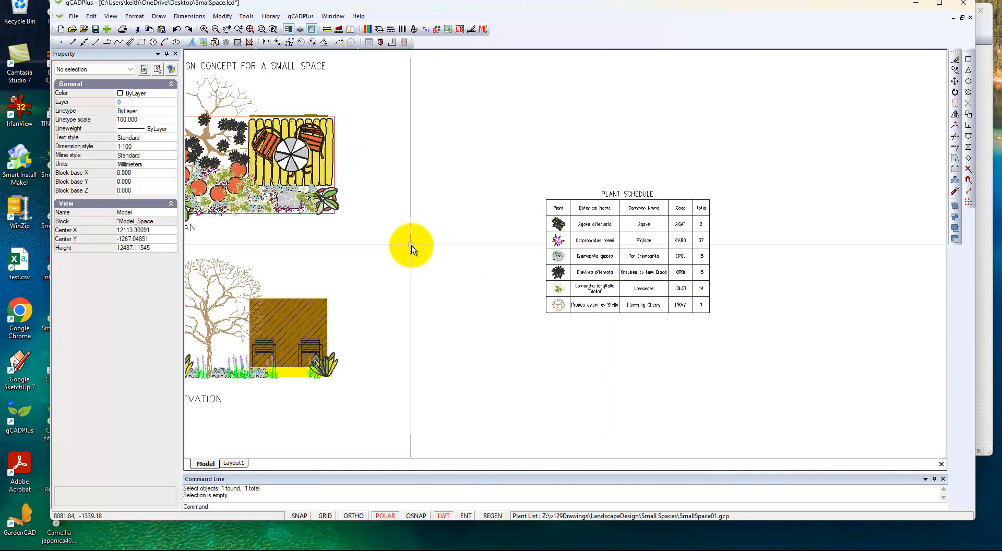
pyautogui.scroll(-1, 407, 245)
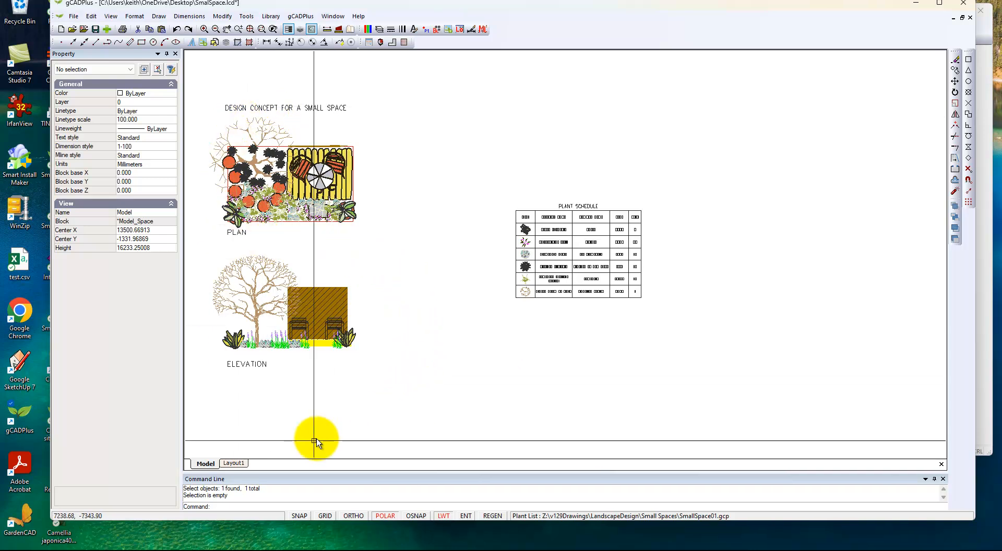
# - Open Layout1 and check which object types make up the sheet by selecting across the page
pyautogui.click(233, 463)
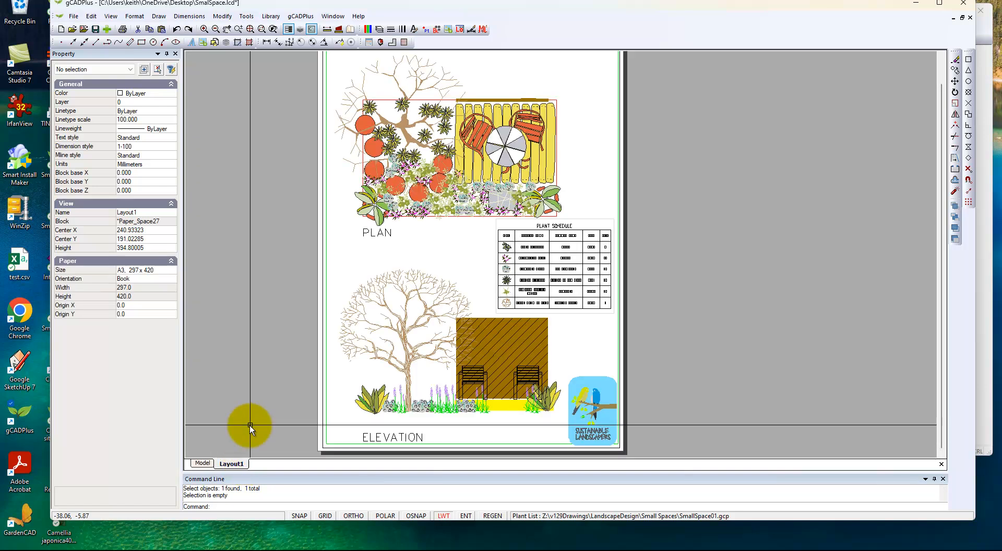
pyautogui.scroll(-1, 665, 246)
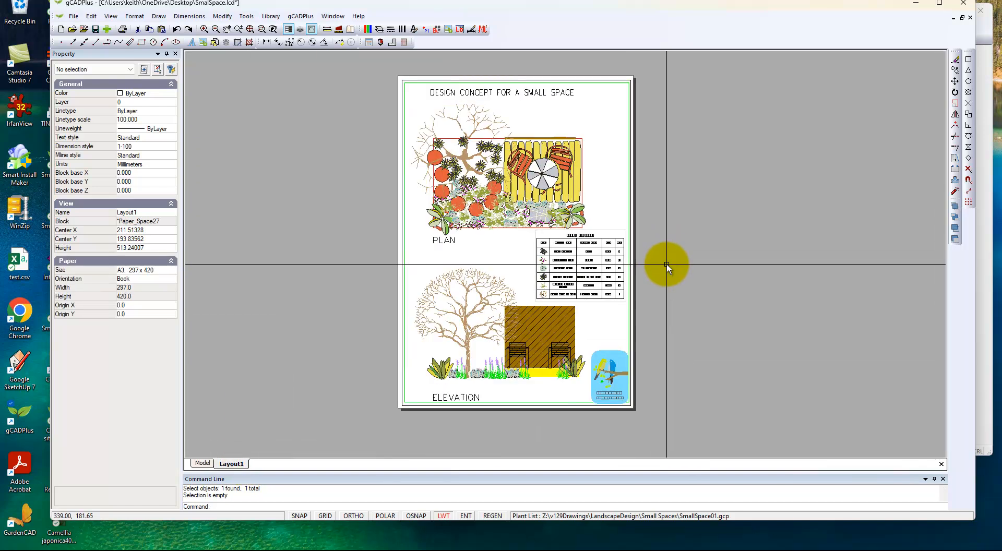
pyautogui.click(668, 334)
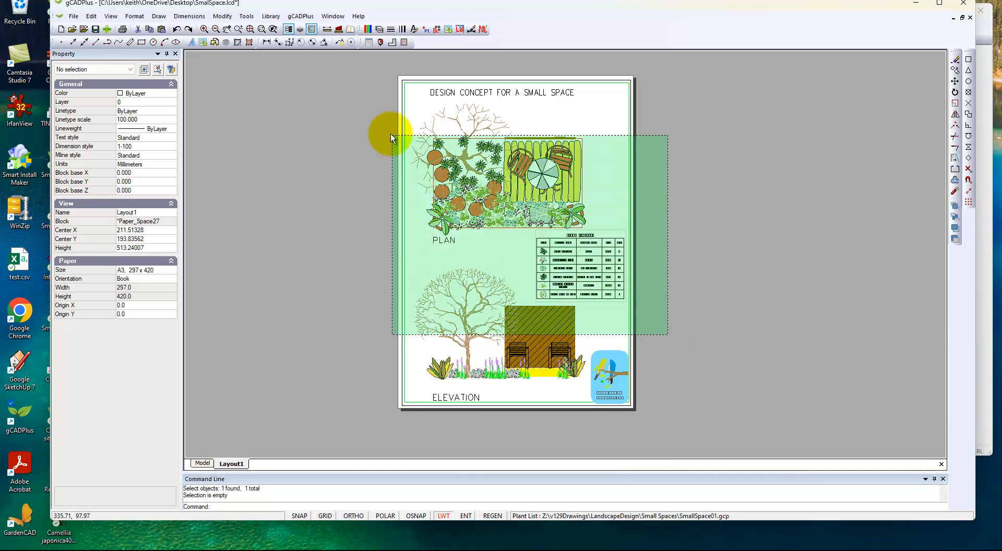
pyautogui.click(376, 123)
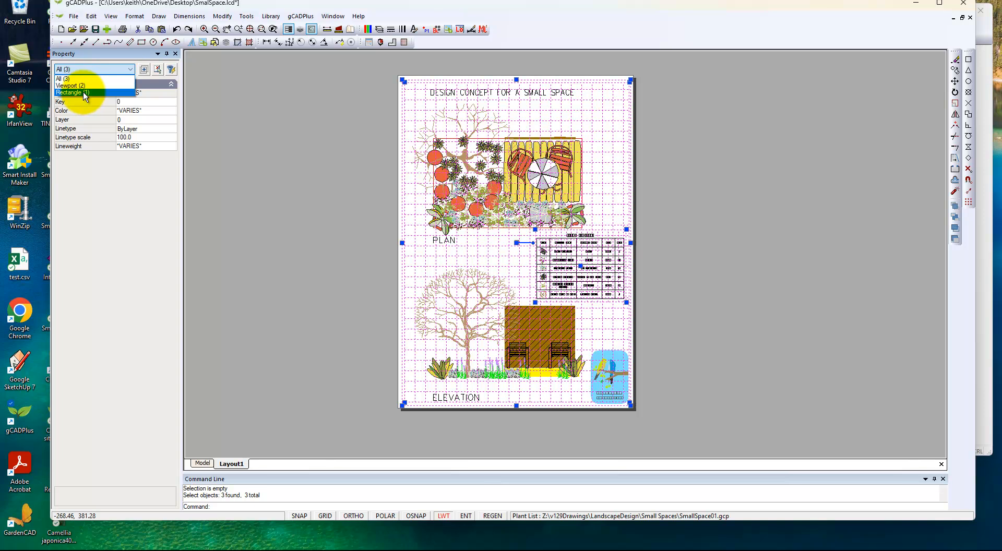
pyautogui.click(697, 151)
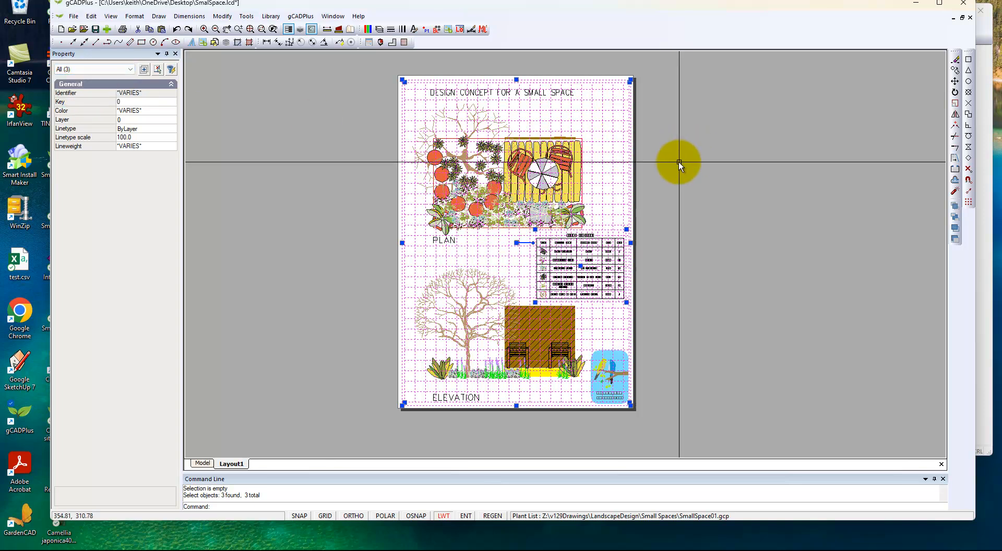
pyautogui.press('Escape')
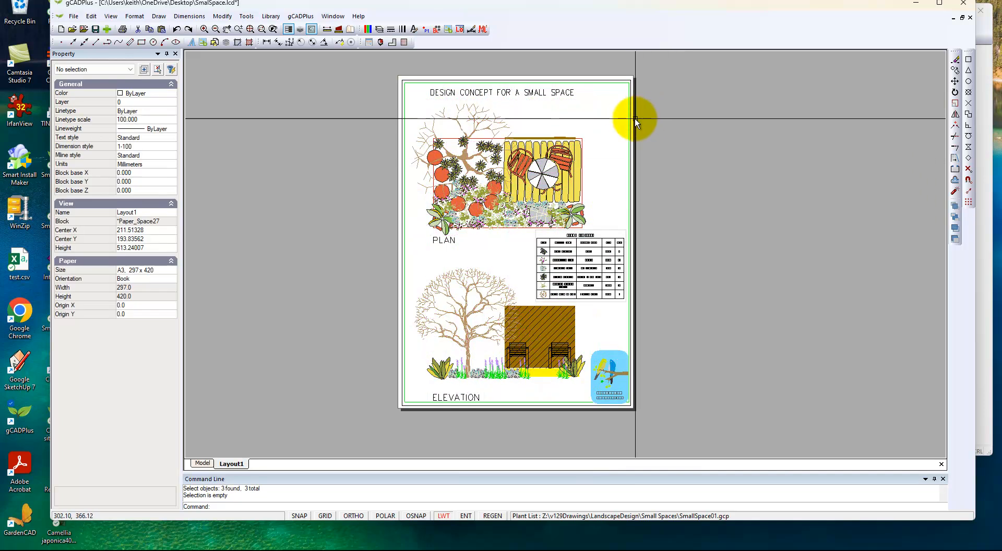
# - Inspect the properties of the rectangle bordering the layout sheet
pyautogui.scroll(2, 628, 104)
pyautogui.scroll(4, 629, 107)
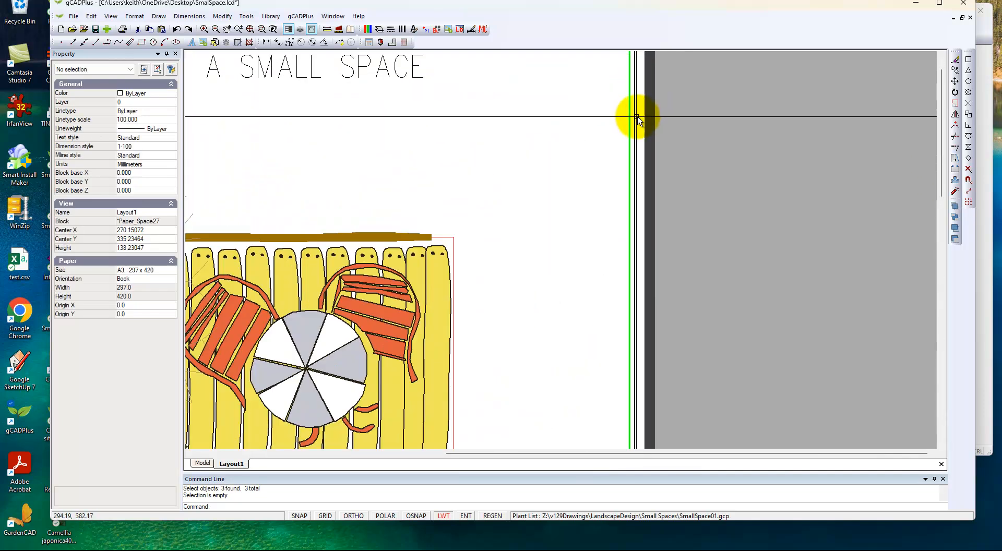
pyautogui.click(636, 119)
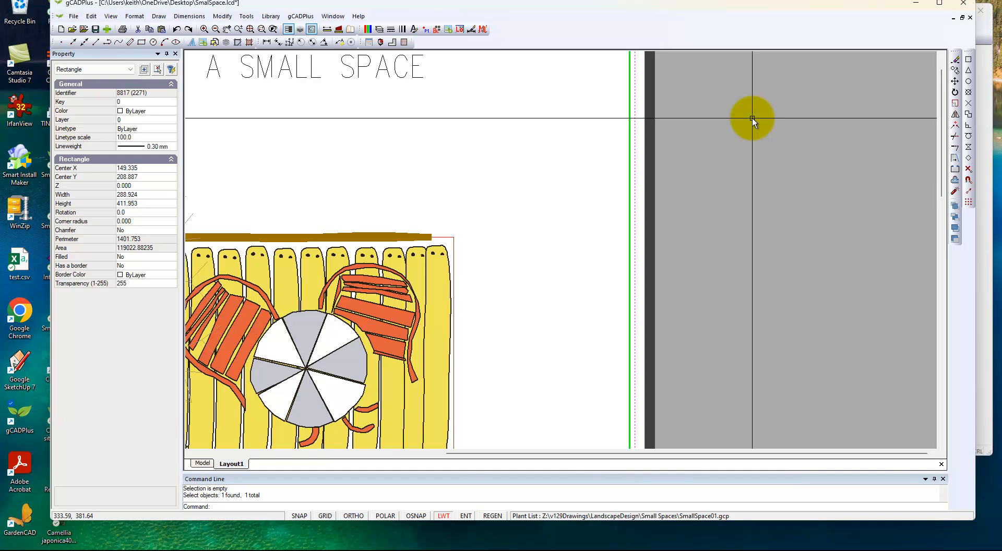
pyautogui.press('Escape')
pyautogui.scroll(-4, 753, 121)
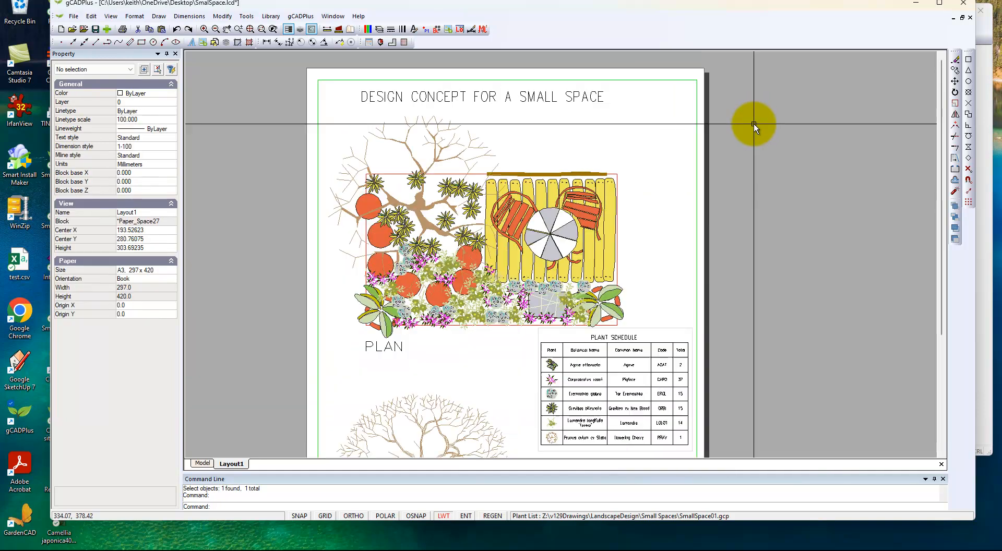
pyautogui.scroll(-2, 753, 142)
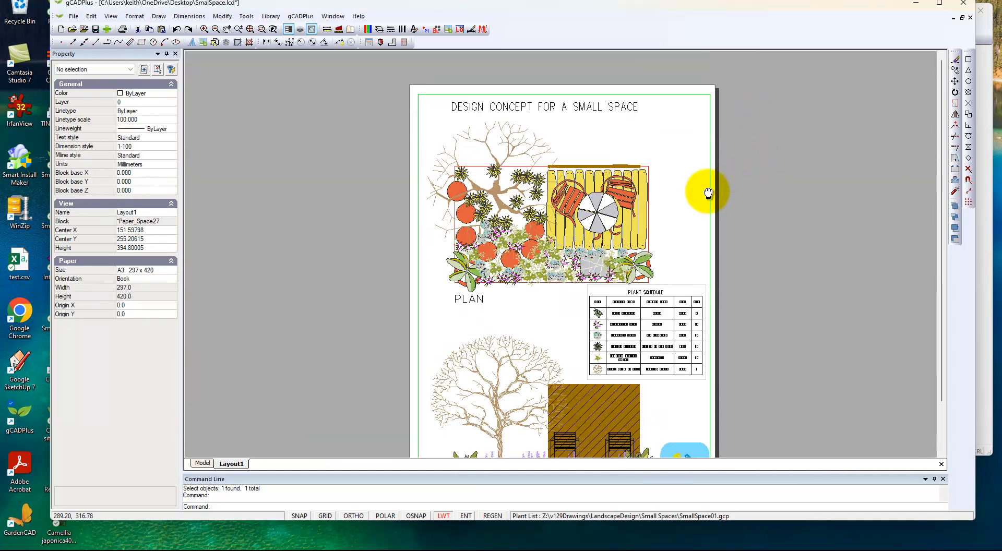
# - Inspect the properties of the green main viewport and of the smaller plant schedule viewport
pyautogui.moveTo(704, 193); pyautogui.dragTo(653, 190, button='middle')
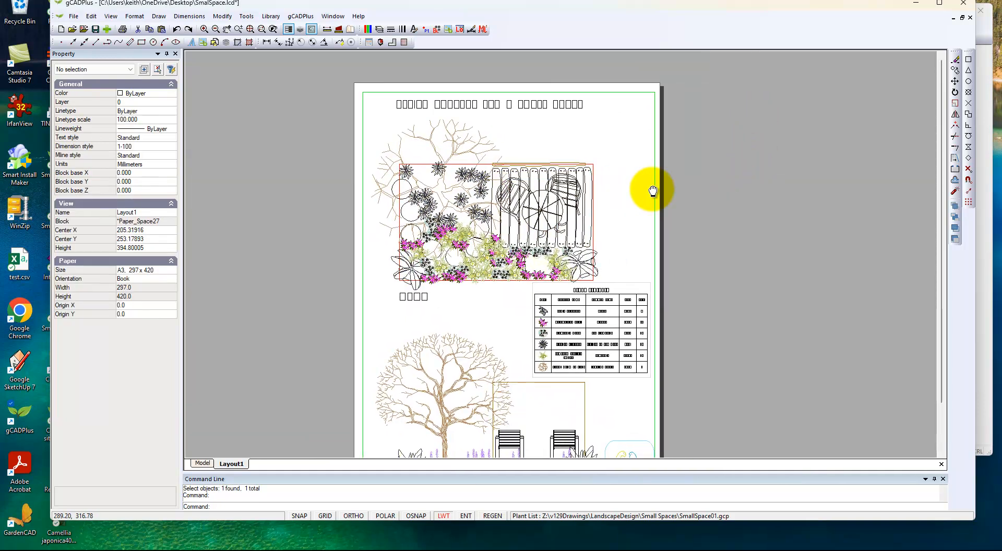
pyautogui.click(656, 217)
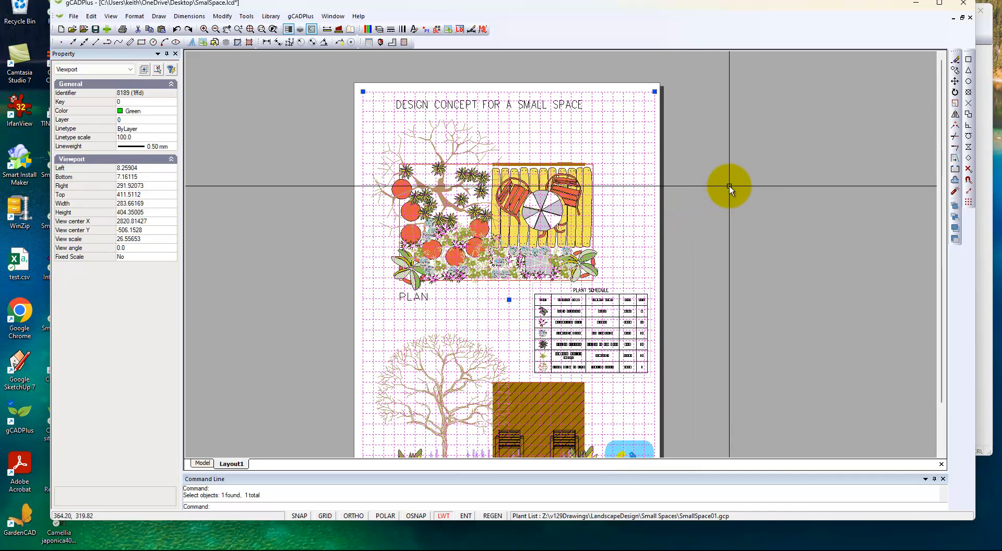
pyautogui.click(729, 186)
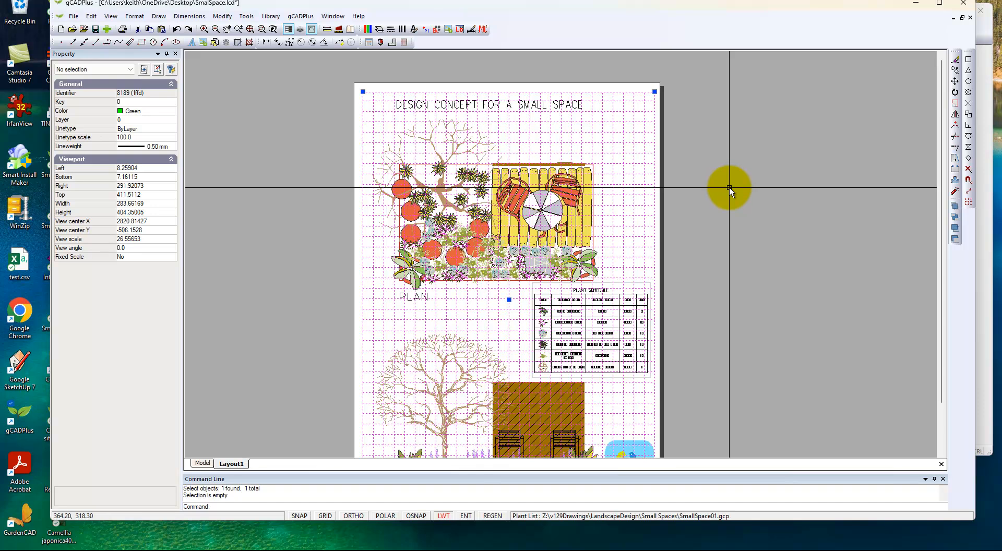
pyautogui.rightClick(629, 384)
pyautogui.click(712, 348)
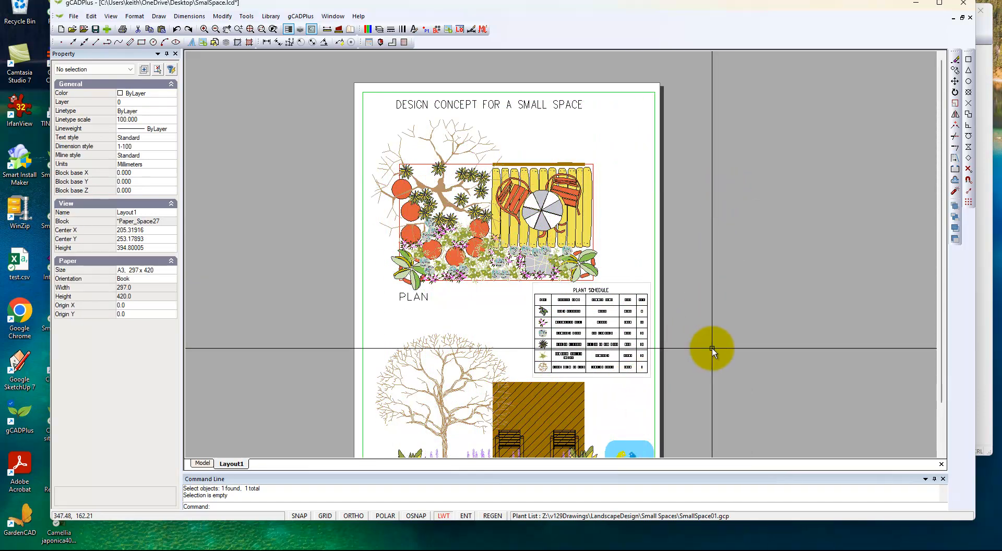
pyautogui.click(649, 375)
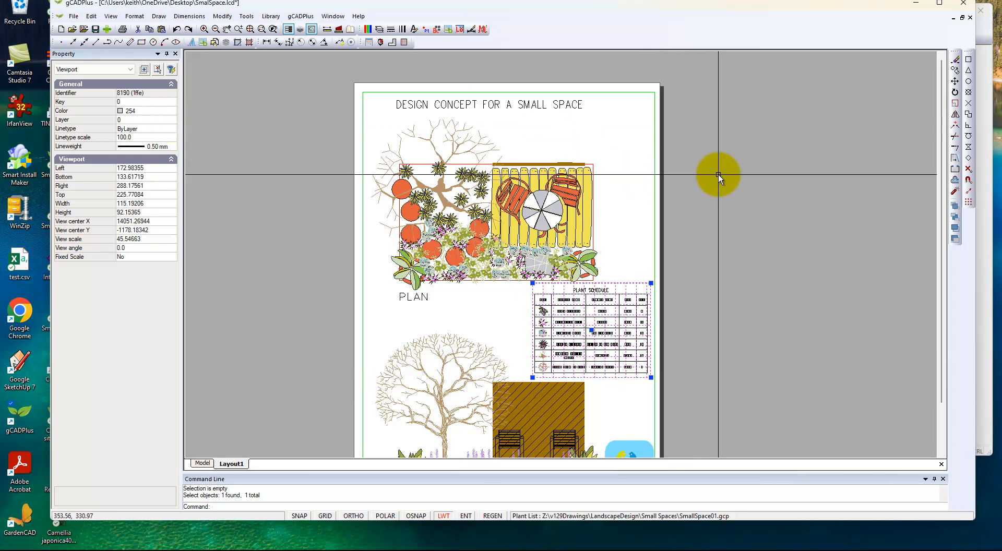
pyautogui.press('Escape')
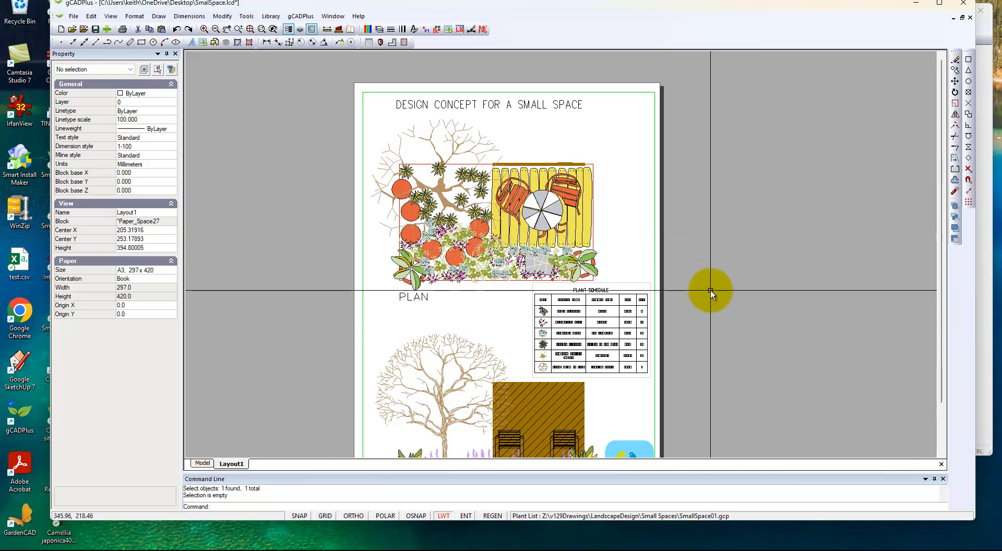
# - Activate the plant schedule viewport so its contents are shown in model space
pyautogui.scroll(2, 602, 327)
pyautogui.scroll(1, 602, 327)
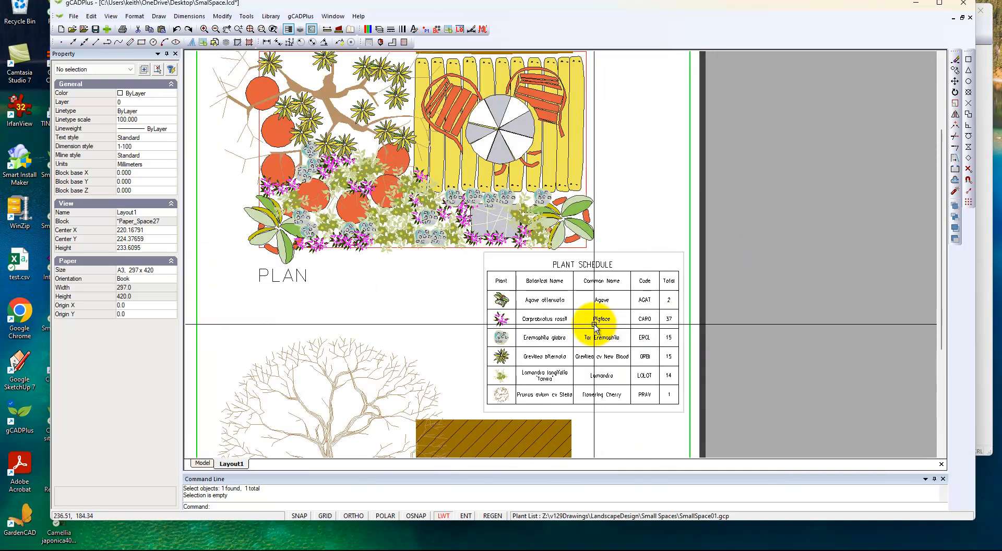
pyautogui.moveTo(572, 329); pyautogui.dragTo(525, 342, button='middle')
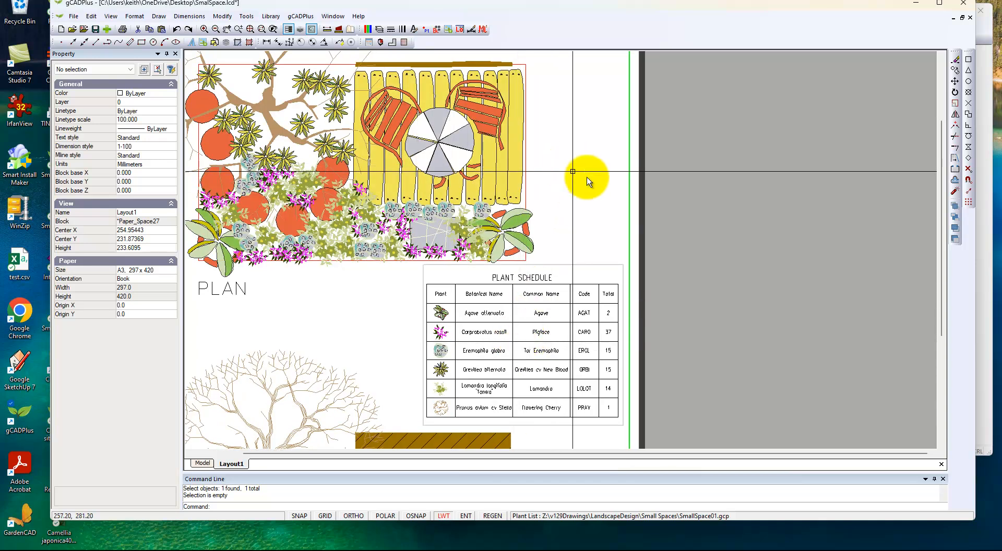
pyautogui.click(573, 267)
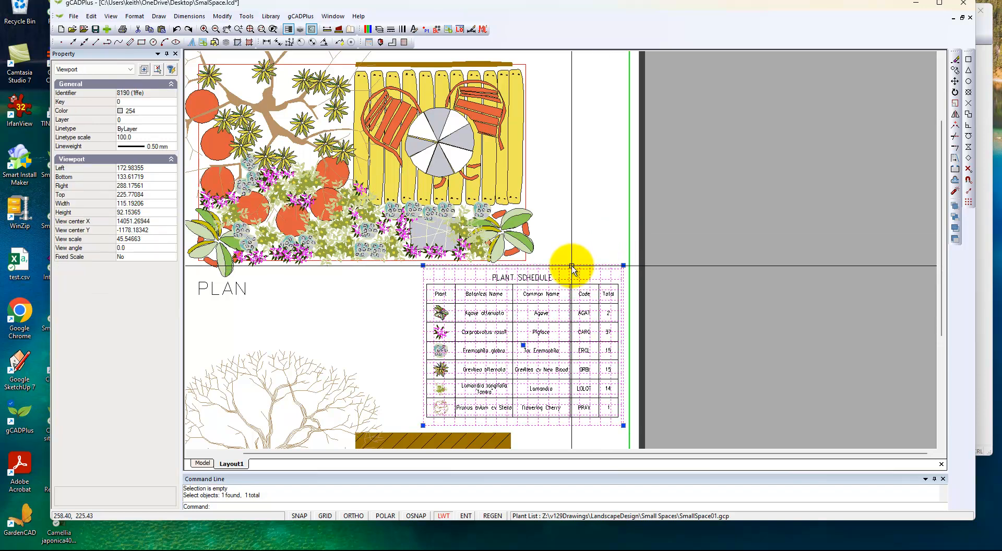
pyautogui.rightClick(575, 279)
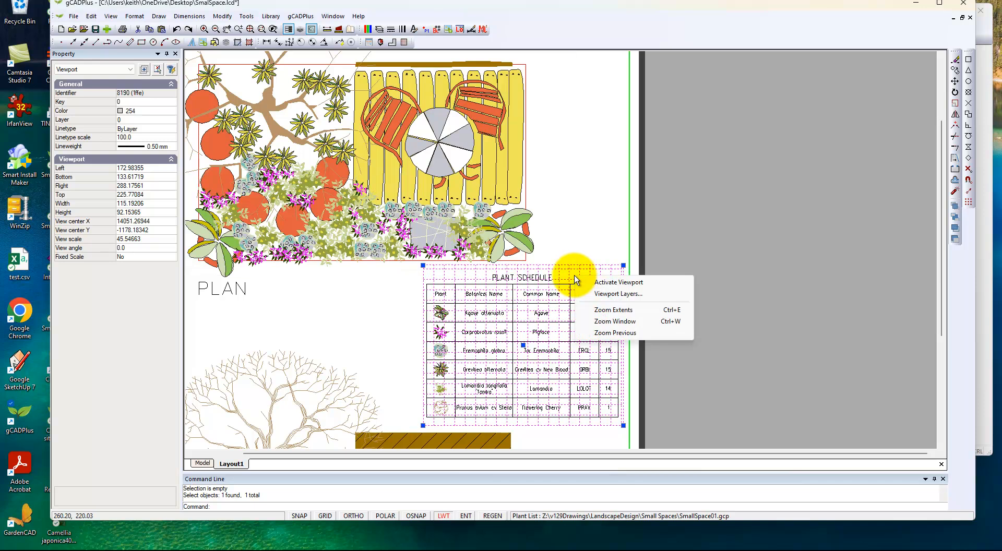
pyautogui.click(606, 285)
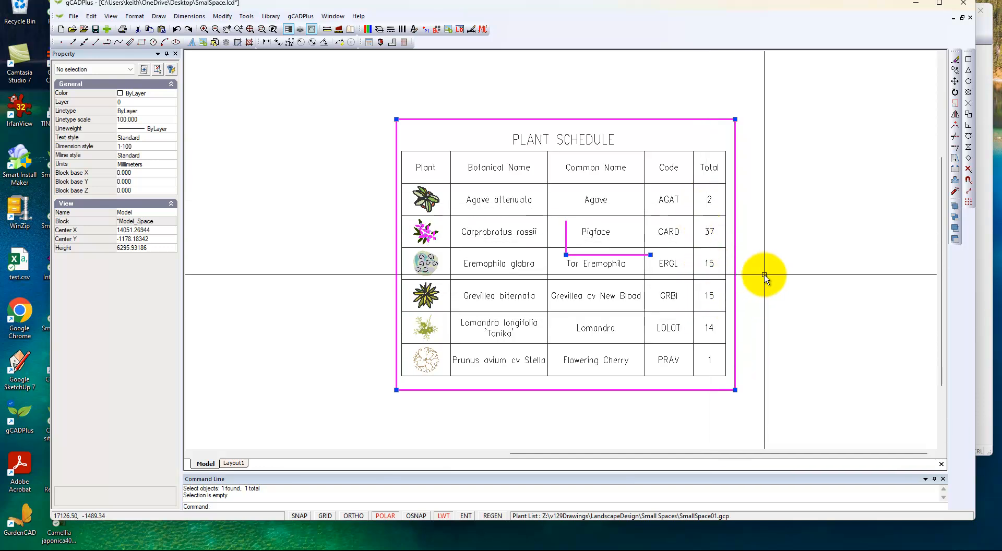
# - Return from the activated plant schedule viewport to its display on the layout
pyautogui.rightClick(724, 135)
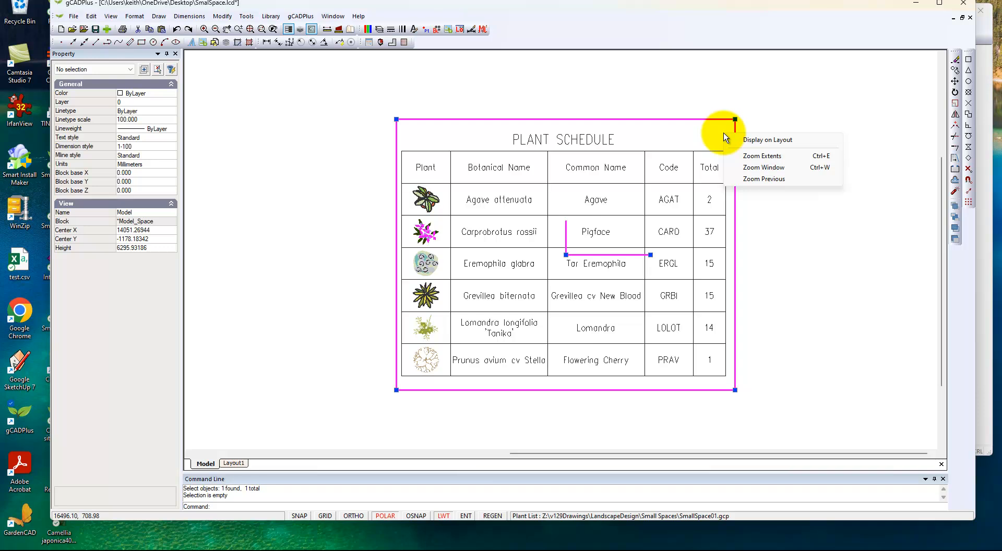
pyautogui.click(753, 141)
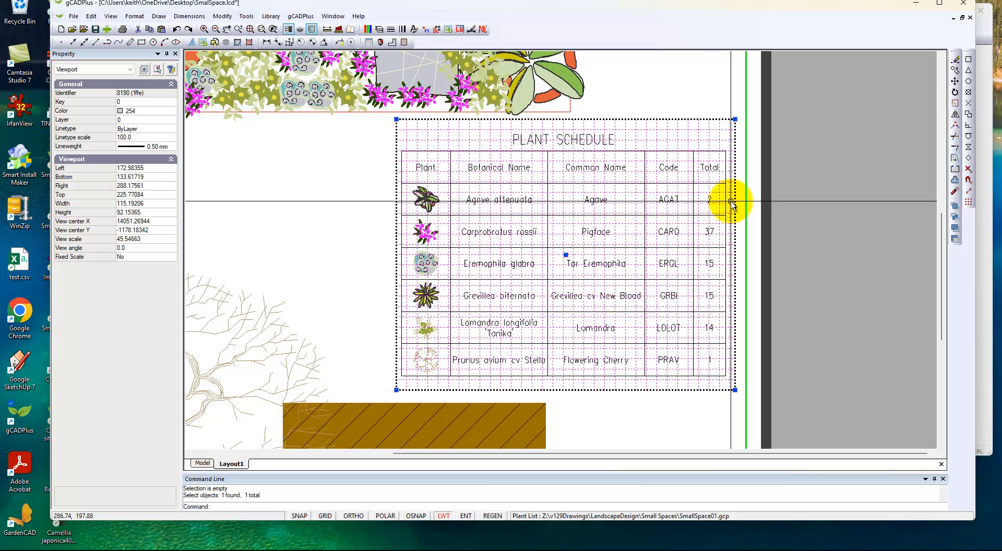
pyautogui.rightClick(721, 144)
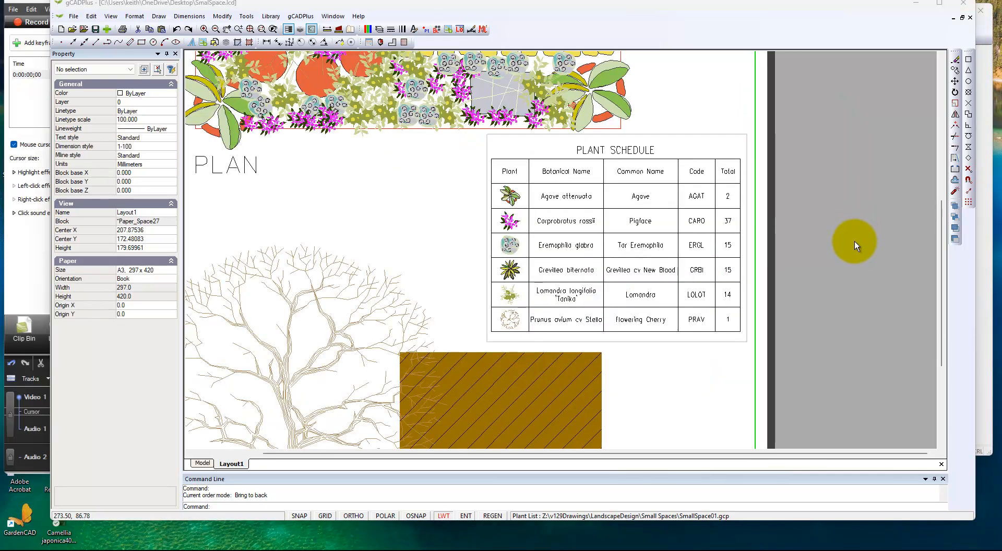
# - Set the green main viewport's color to 255 and its lineweight to ByLayer
pyautogui.click(757, 140)
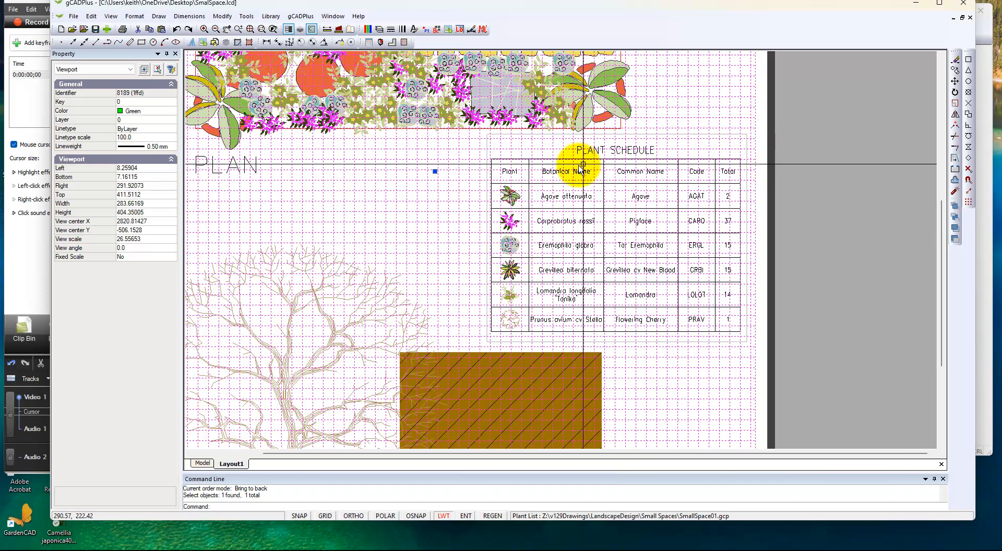
pyautogui.click(172, 111)
pyautogui.click(172, 111)
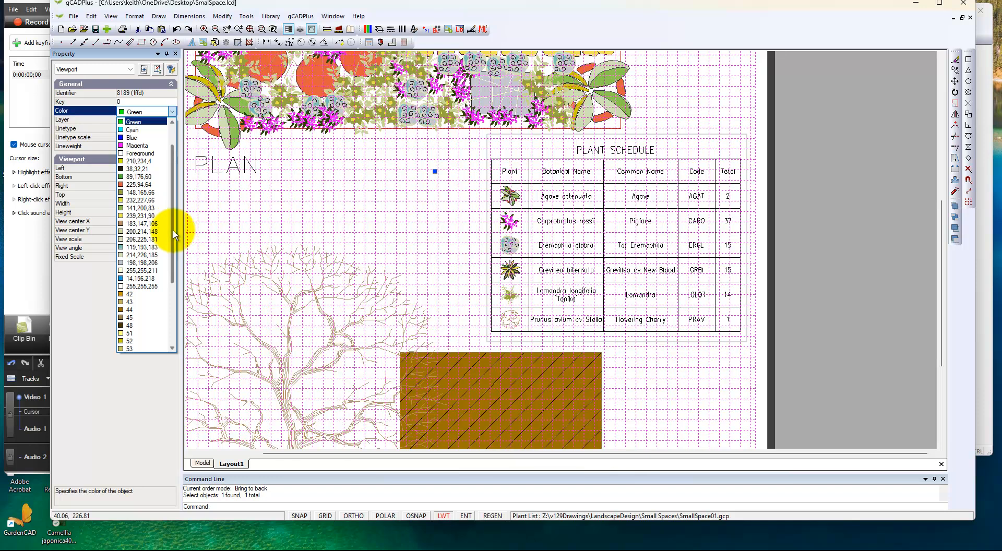
pyautogui.scroll(-5, 173, 230)
pyautogui.click(147, 341)
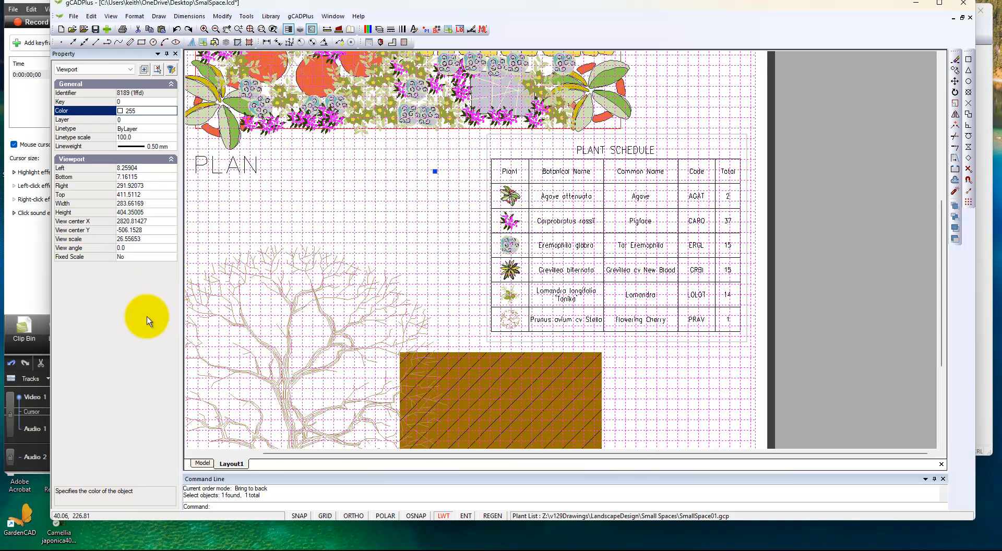
pyautogui.click(171, 148)
pyautogui.click(171, 148)
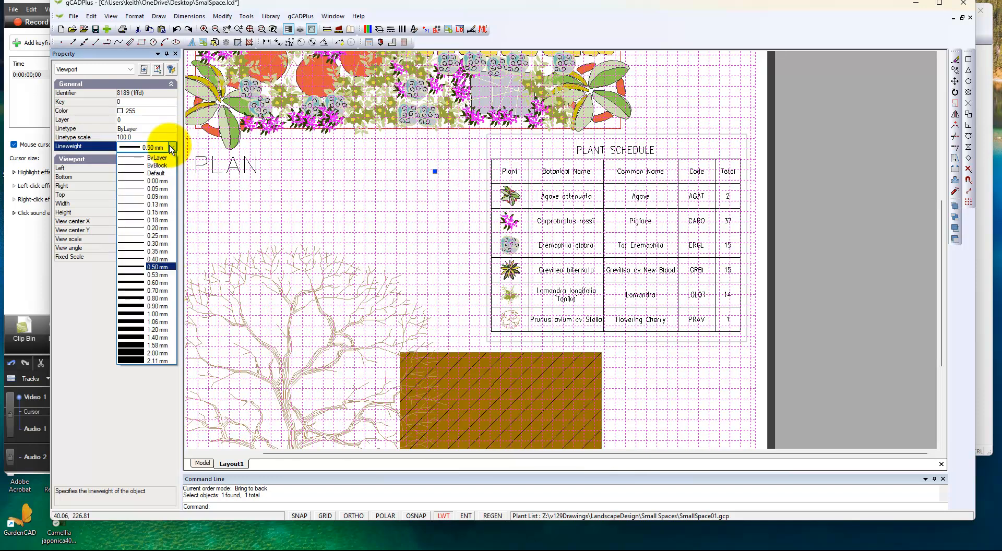
pyautogui.click(159, 157)
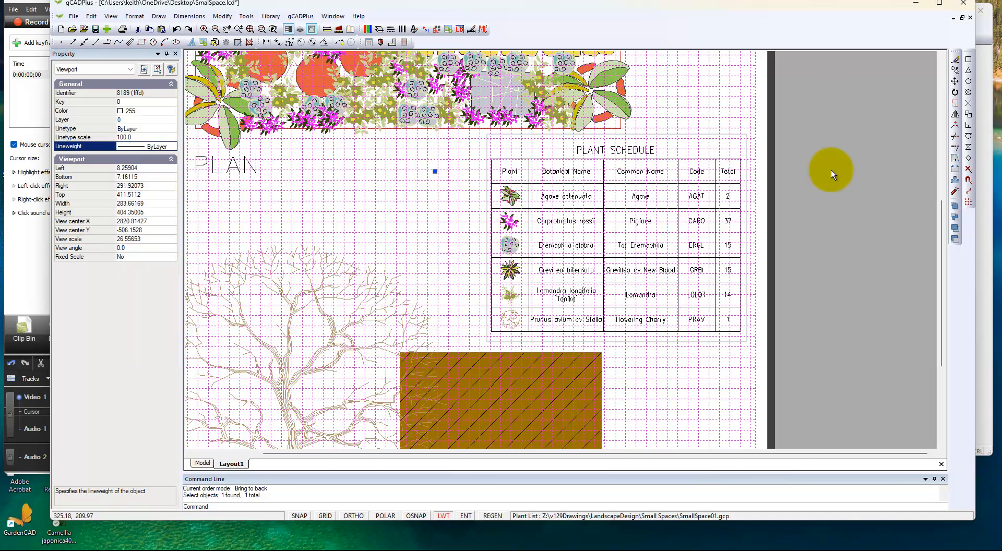
pyautogui.press('Escape')
# - Check the plant schedule viewport's color and lineweight properties on the layout
pyautogui.click(746, 205)
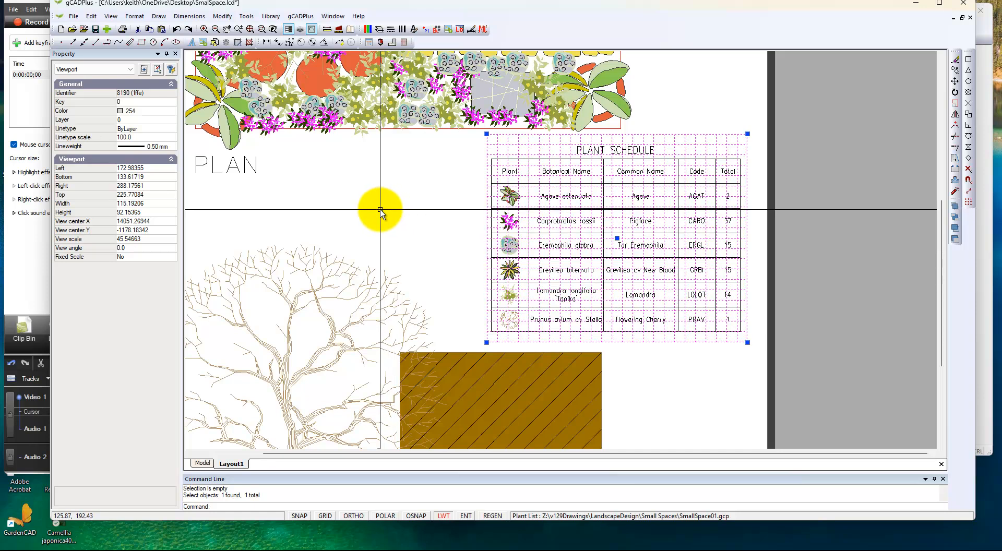
pyautogui.press('Escape')
pyautogui.scroll(-1, 834, 224)
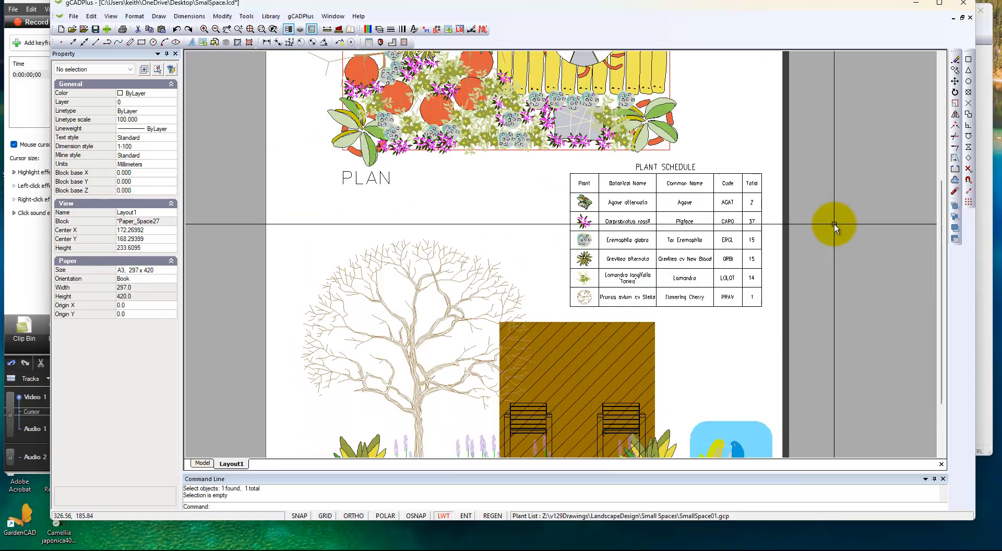
# - Select the main viewport across its edge on the layout to inspect its properties, and clear the selection
pyautogui.scroll(-1, 830, 228)
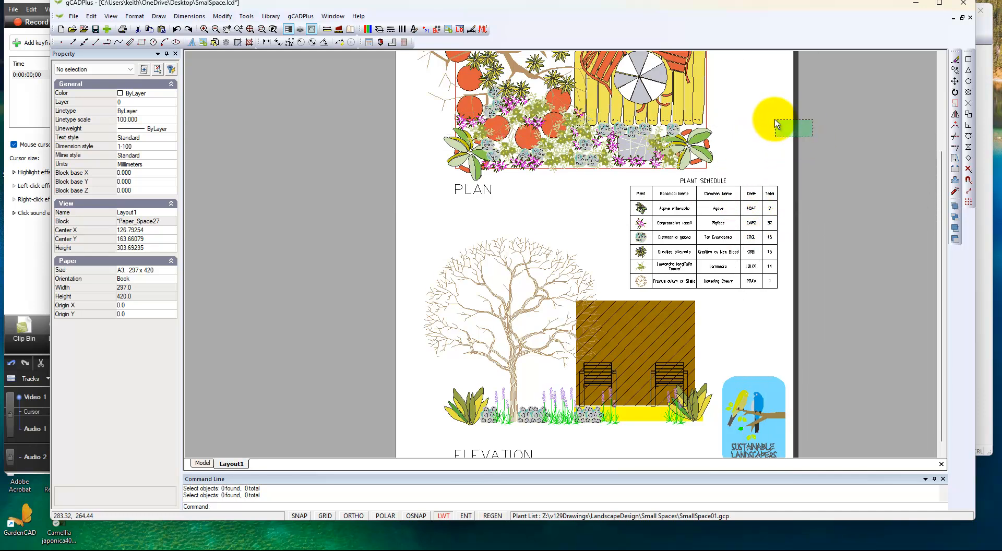
pyautogui.click(773, 119)
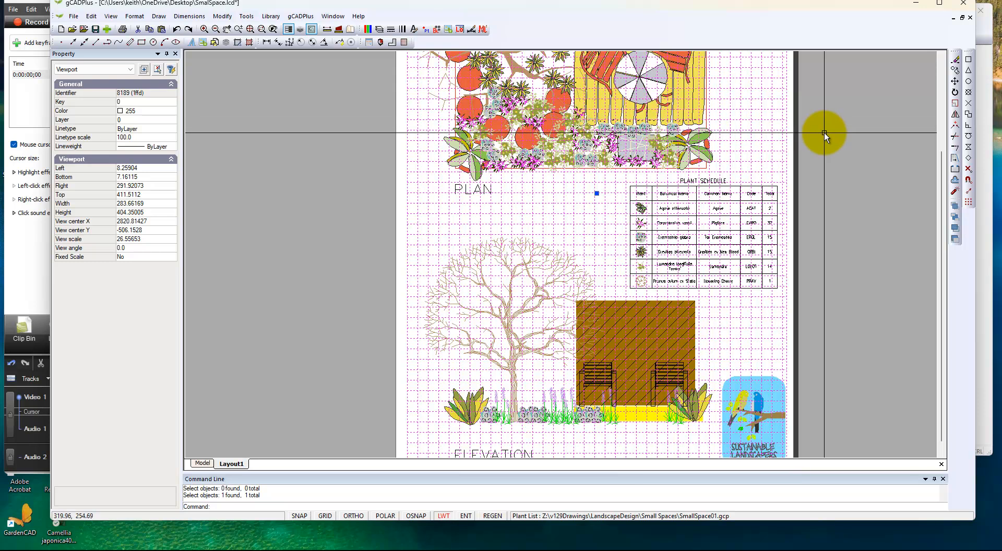
pyautogui.press('Escape')
pyautogui.click(788, 137)
pyautogui.press('Escape')
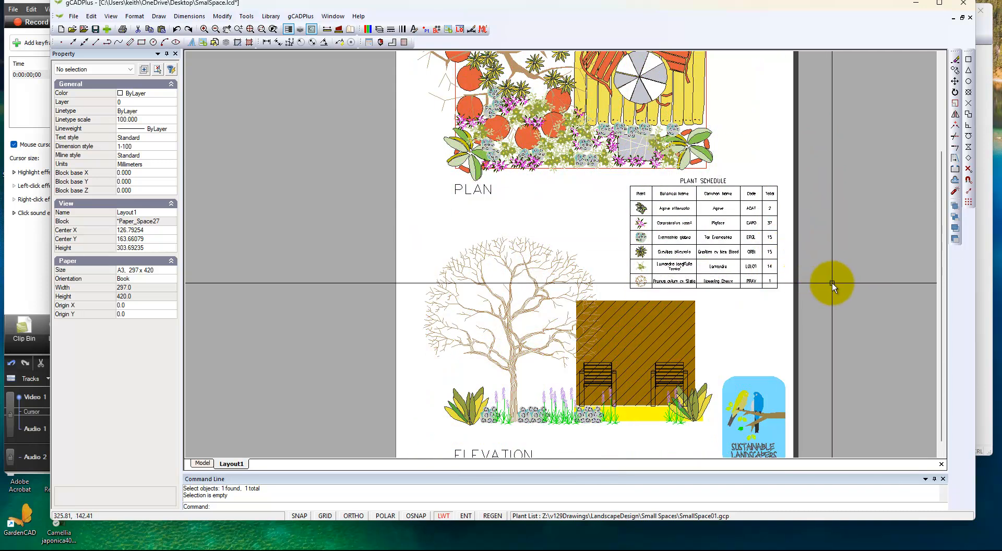
# - Remove the main viewport from the selection of both viewports and activate the plant schedule viewport in model space
pyautogui.click(736, 224)
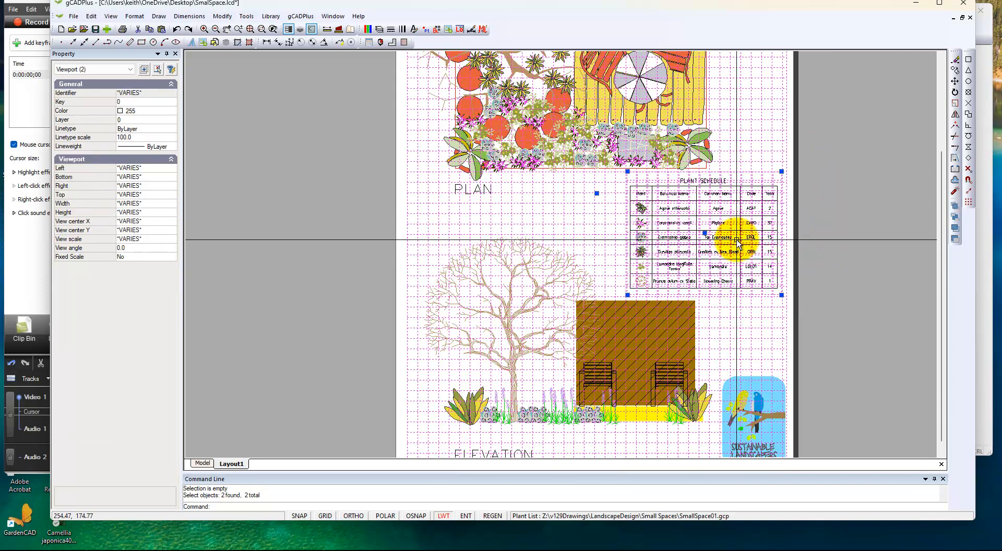
pyautogui.click(772, 109)
pyautogui.click(767, 110)
pyautogui.keyDown('shift'); pyautogui.click(786, 109); pyautogui.keyUp('shift')
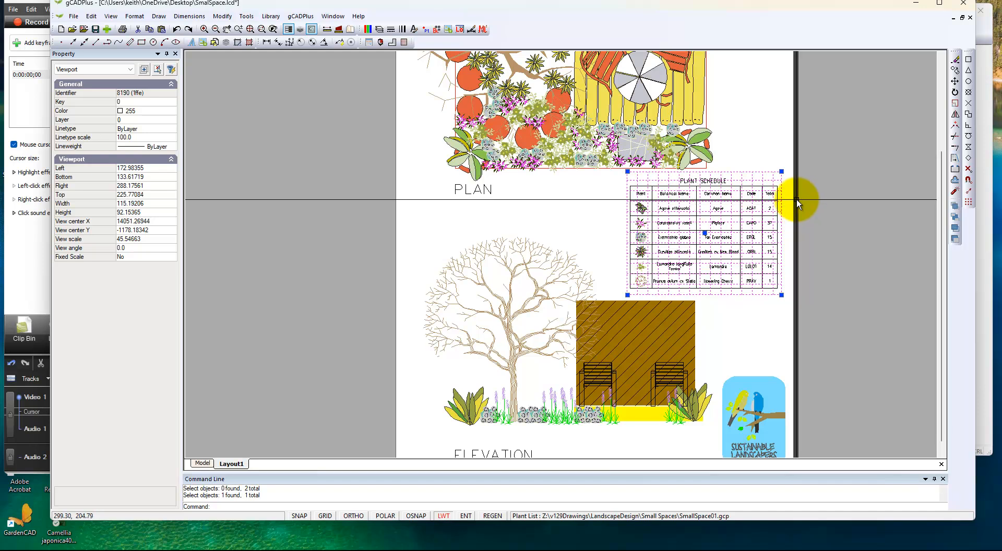
pyautogui.rightClick(773, 182)
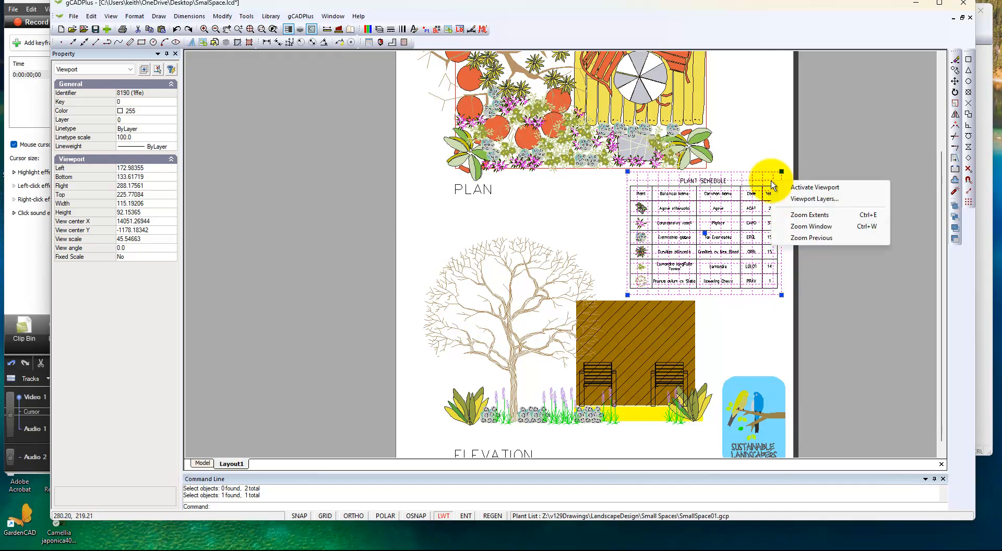
pyautogui.click(814, 187)
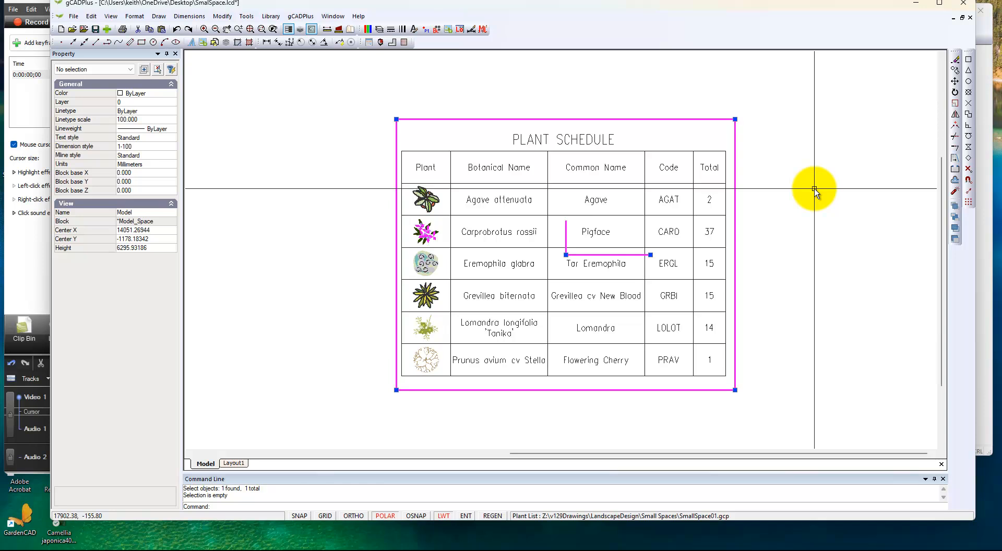
# - Display the active plant schedule viewport on the layout and deactivate it
pyautogui.rightClick(714, 146)
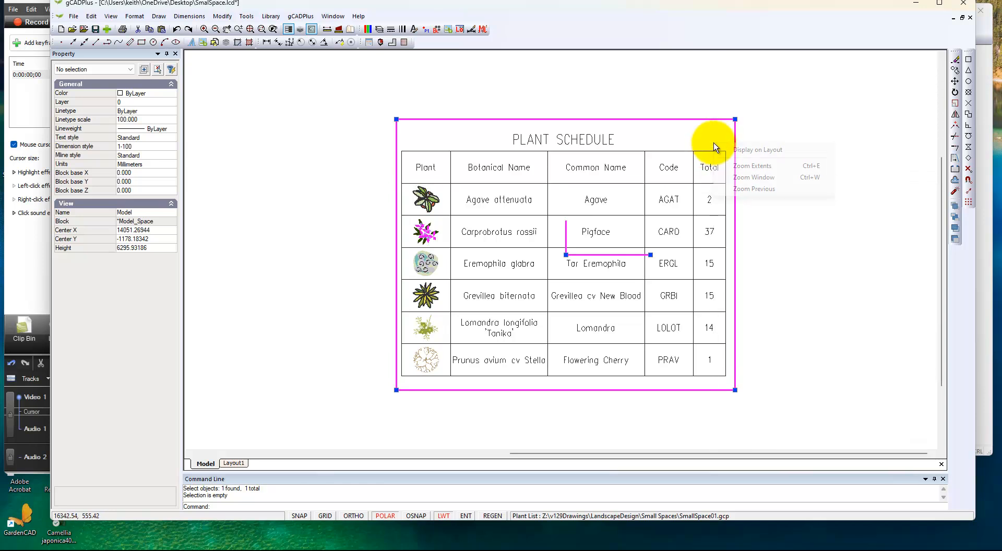
pyautogui.click(741, 150)
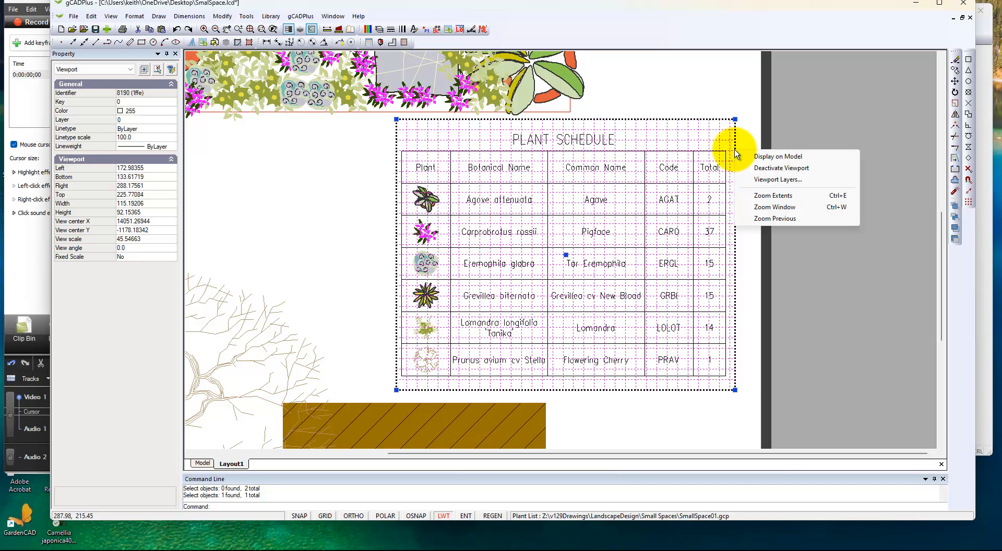
pyautogui.click(762, 168)
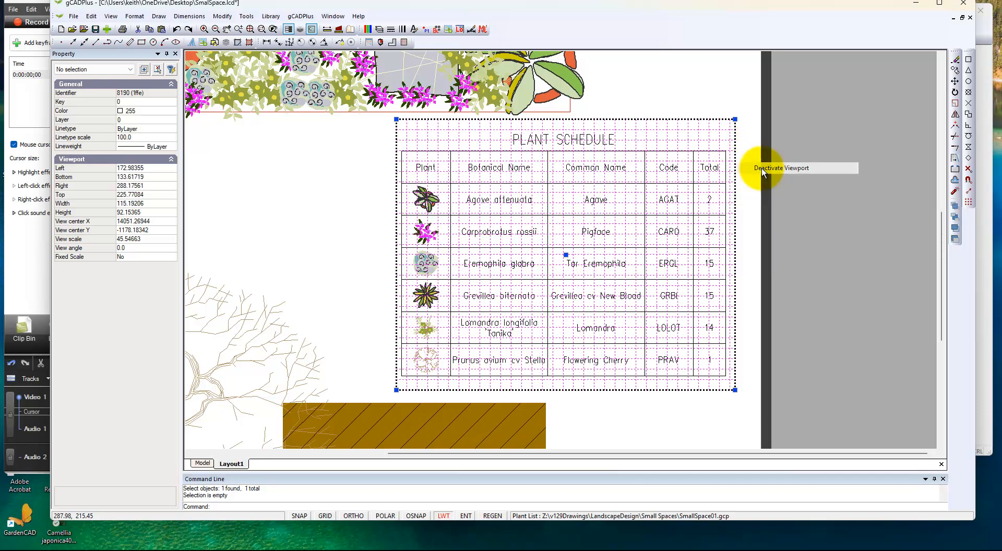
# - Try to select the plant schedule viewport on the layout with a window near the table, and clear the selection
pyautogui.scroll(-3, 745, 175)
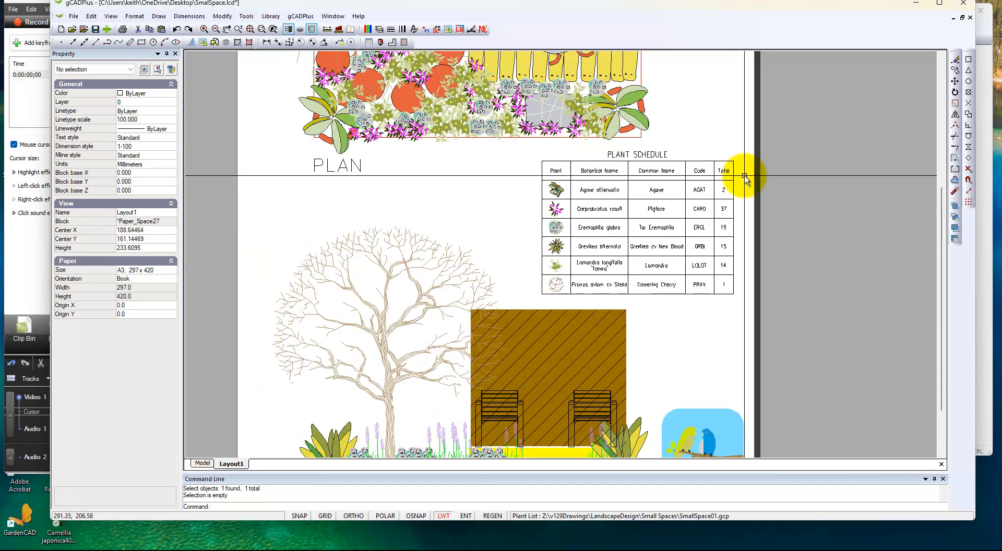
pyautogui.scroll(-2, 743, 199)
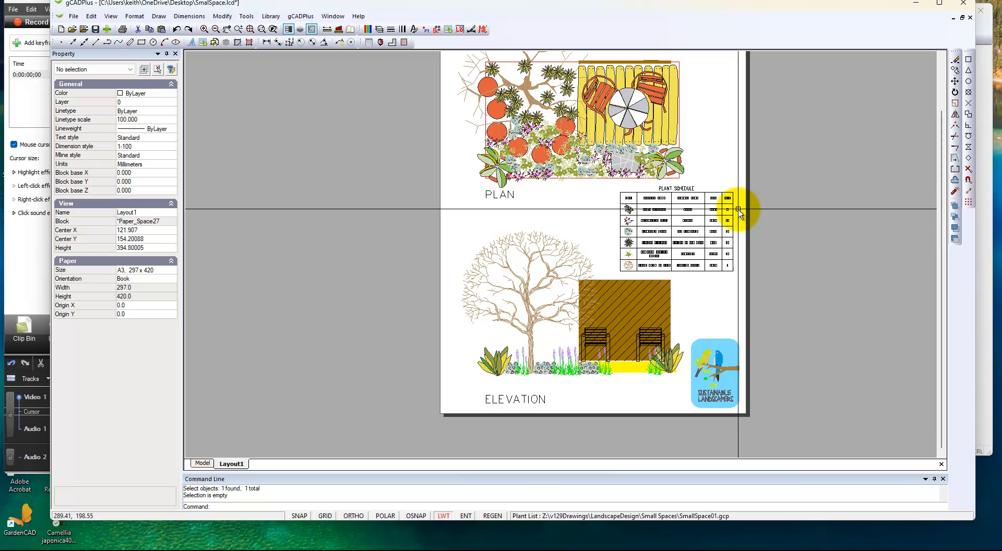
pyautogui.scroll(-1, 739, 209)
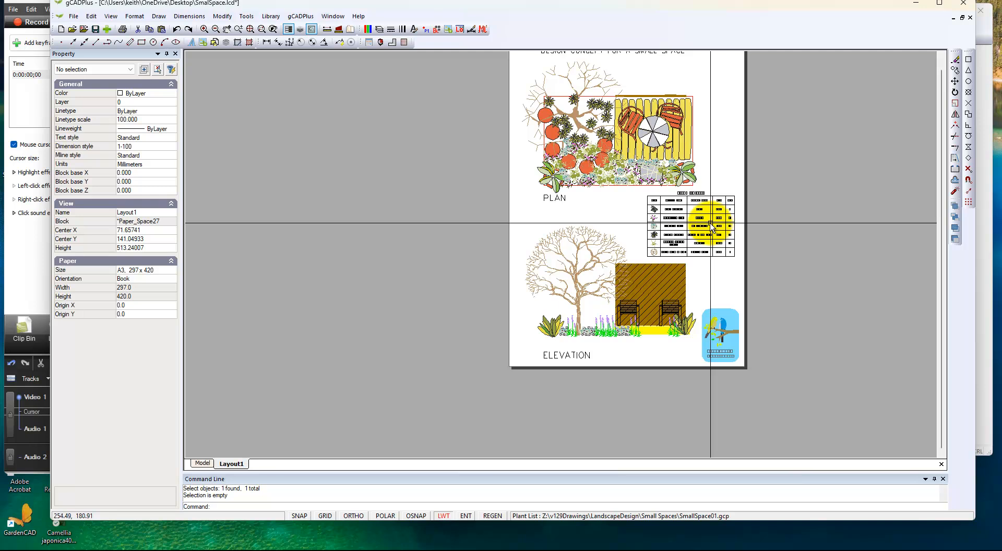
pyautogui.moveTo(705, 224); pyautogui.dragTo(740, 238)
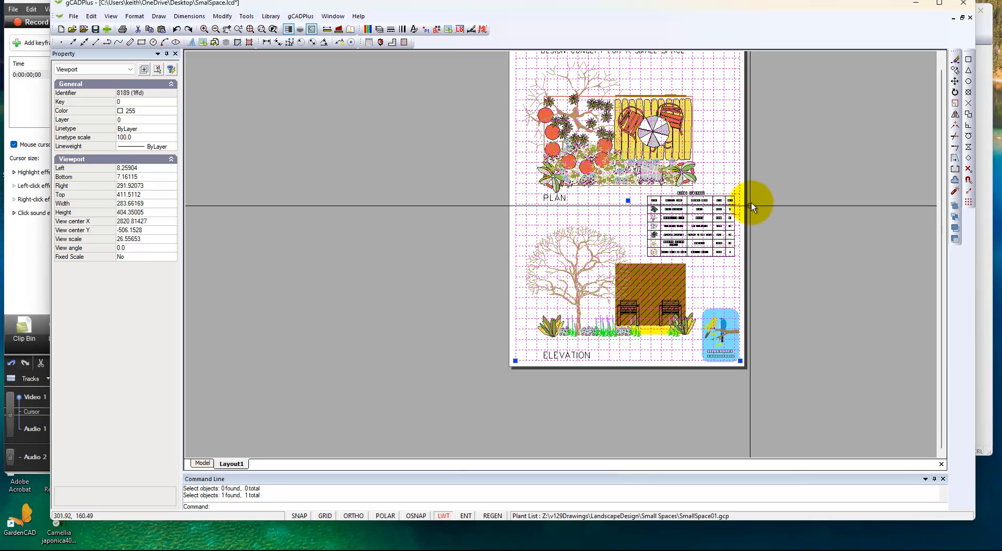
pyautogui.press('Escape')
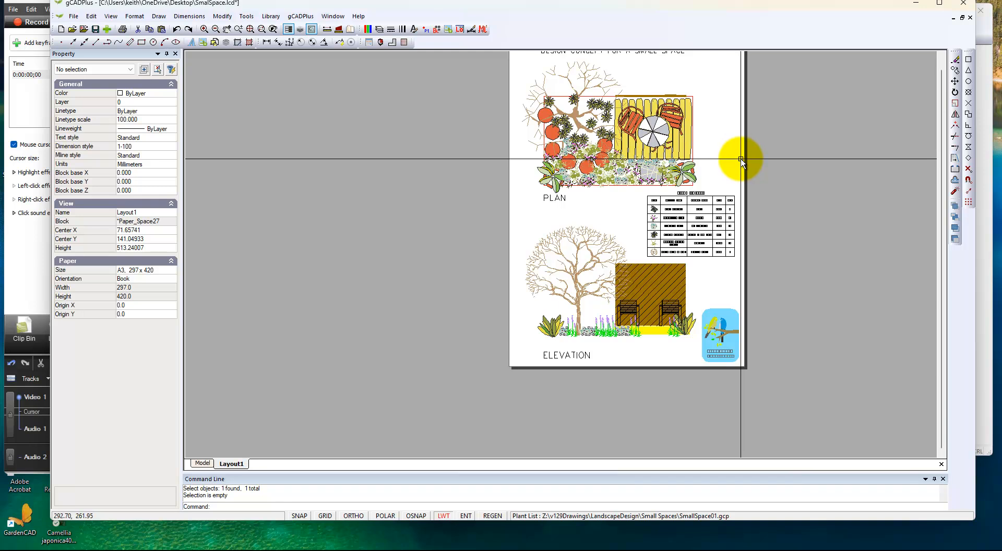
# - Send the main viewport to the back of the layout's draw order
pyautogui.click(741, 158)
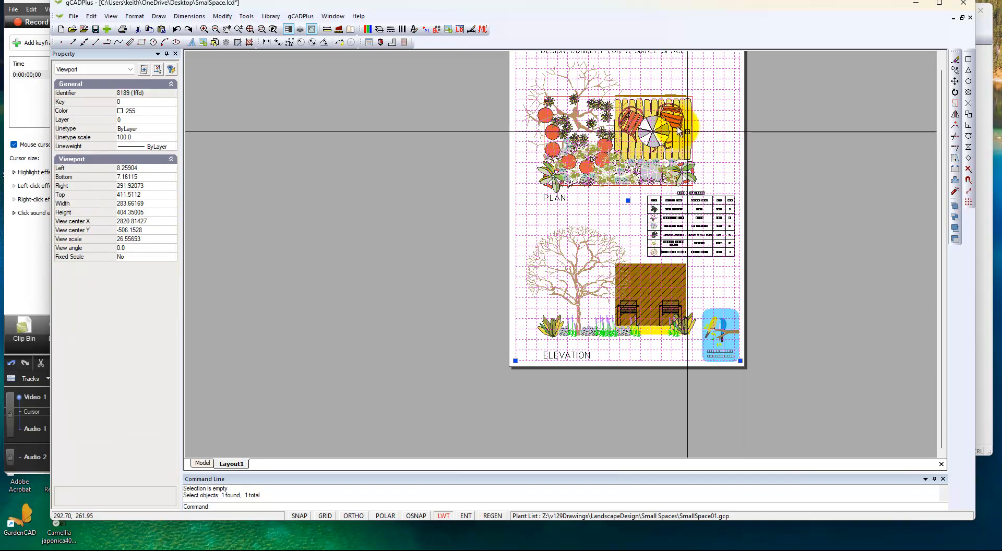
pyautogui.click(246, 16)
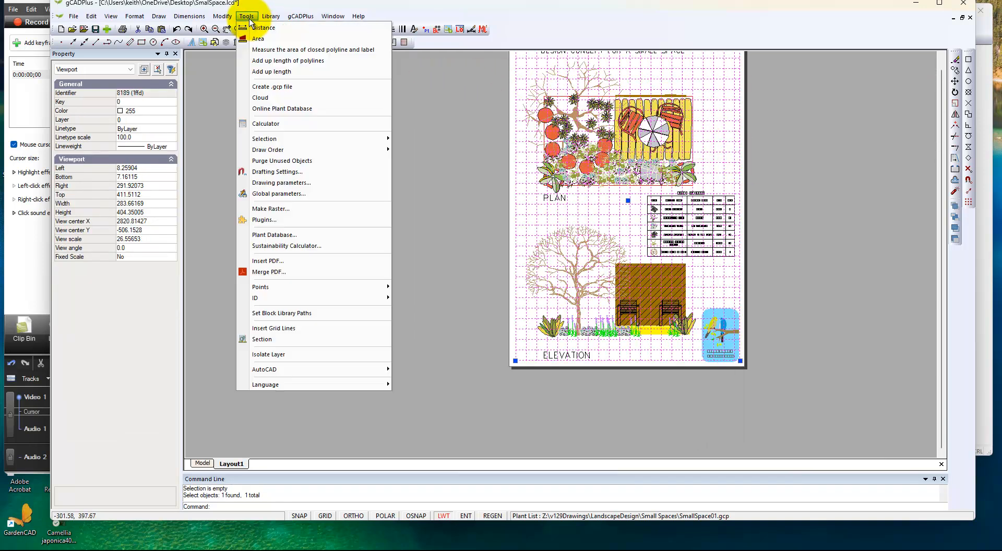
pyautogui.moveTo(311, 151)
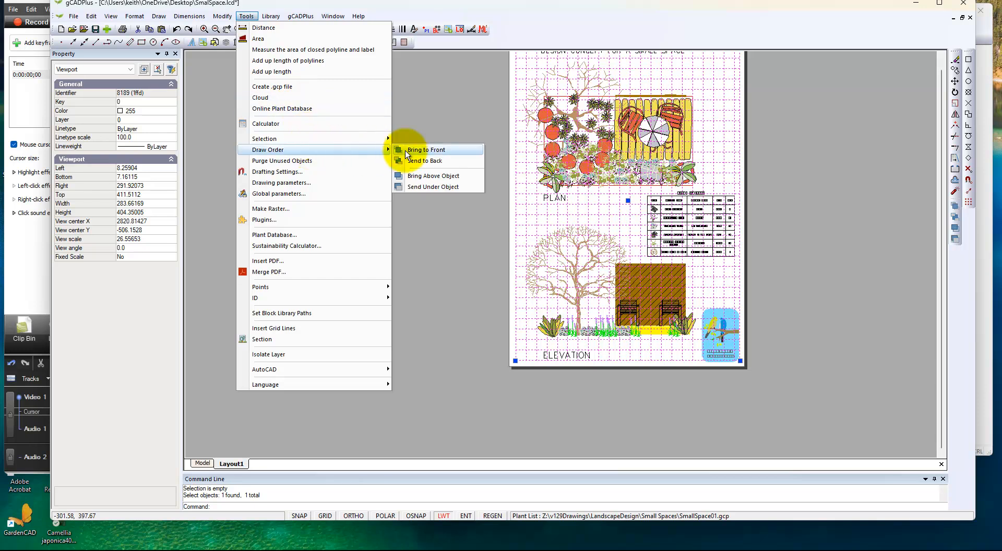
pyautogui.click(425, 160)
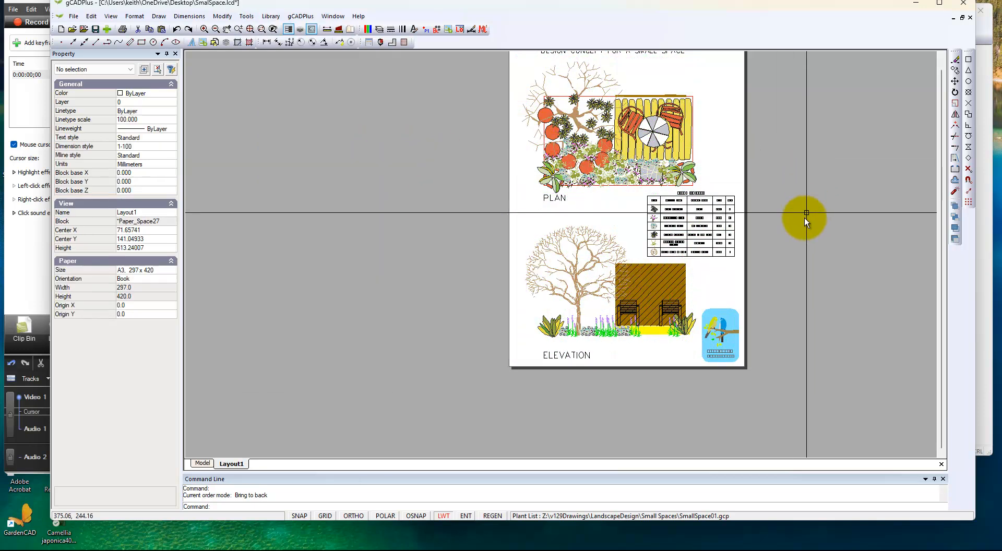
# - Test selecting the plant schedule viewport at its border on the layout, and clear the selection
pyautogui.click(721, 202)
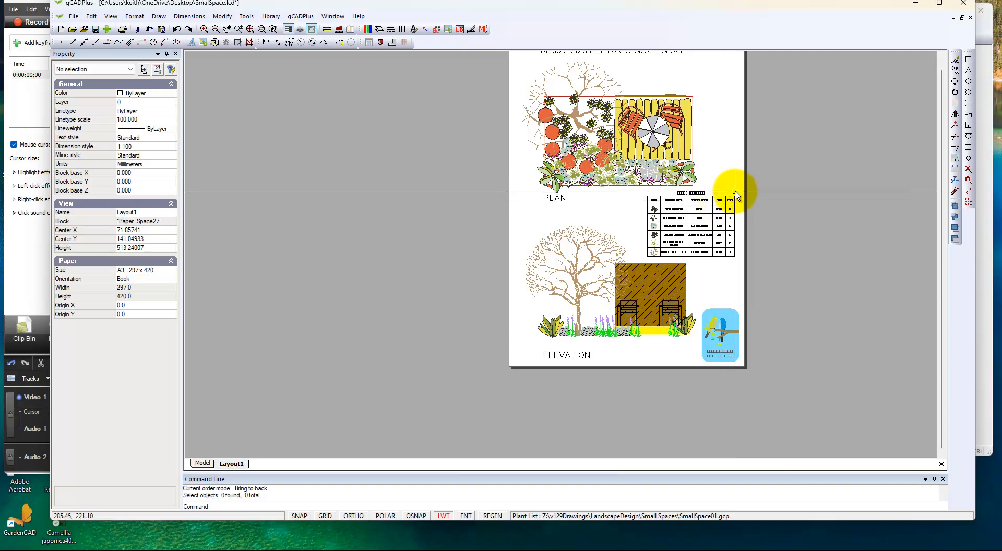
pyautogui.click(736, 191)
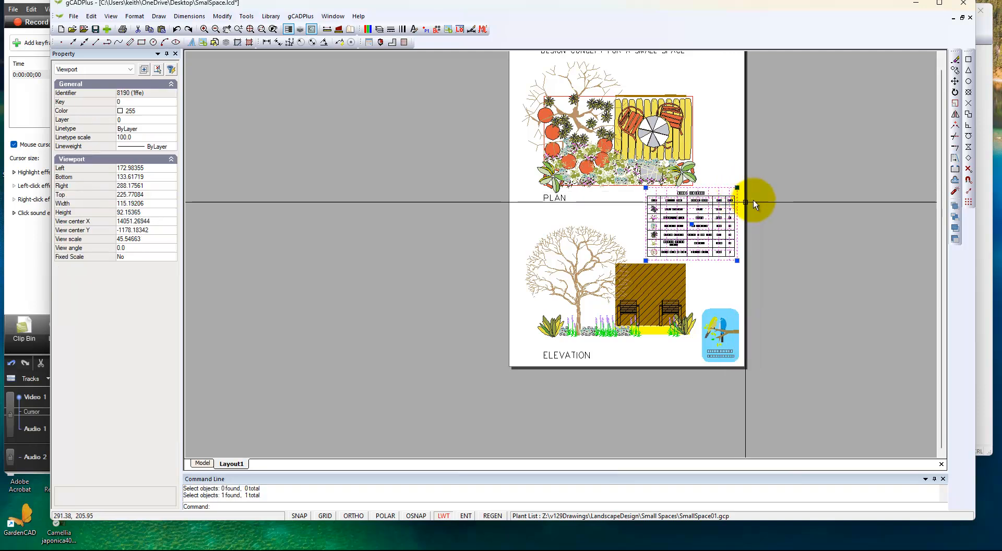
pyautogui.press('Escape')
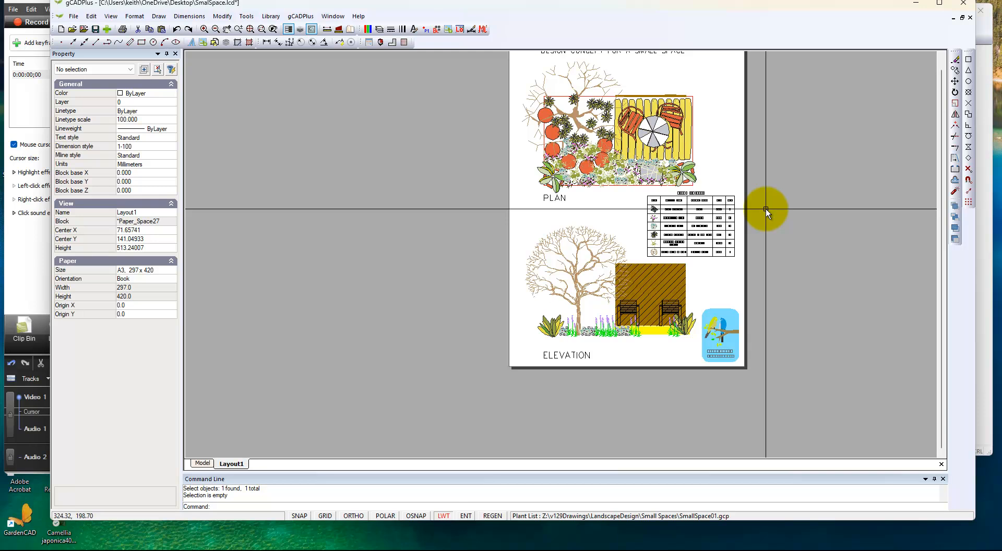
pyautogui.scroll(5, 693, 226)
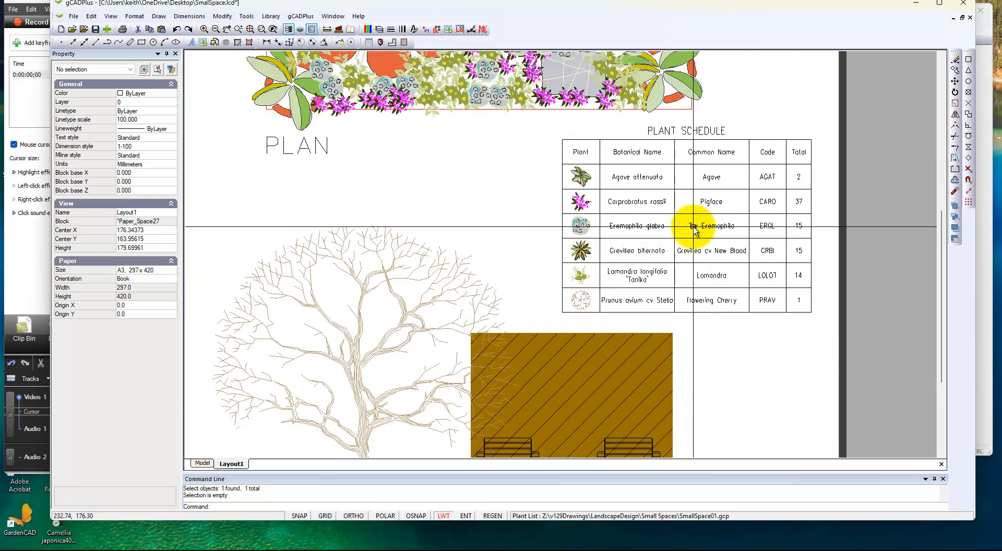